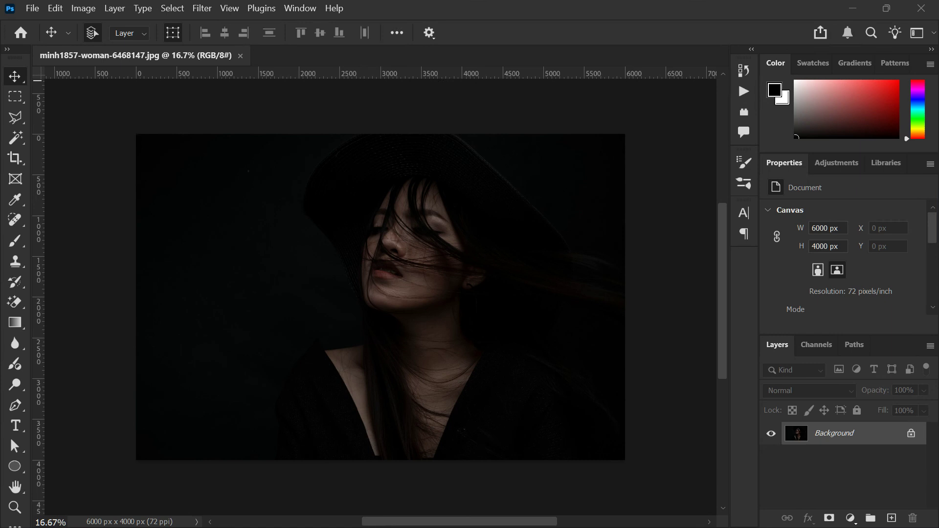
- Convert the portrait photo to black and white using the Darker preset
{"action": "key", "text": "super"}
{"action": "key", "text": "super"}
{"action": "left_click", "coordinate": [77, 8]}
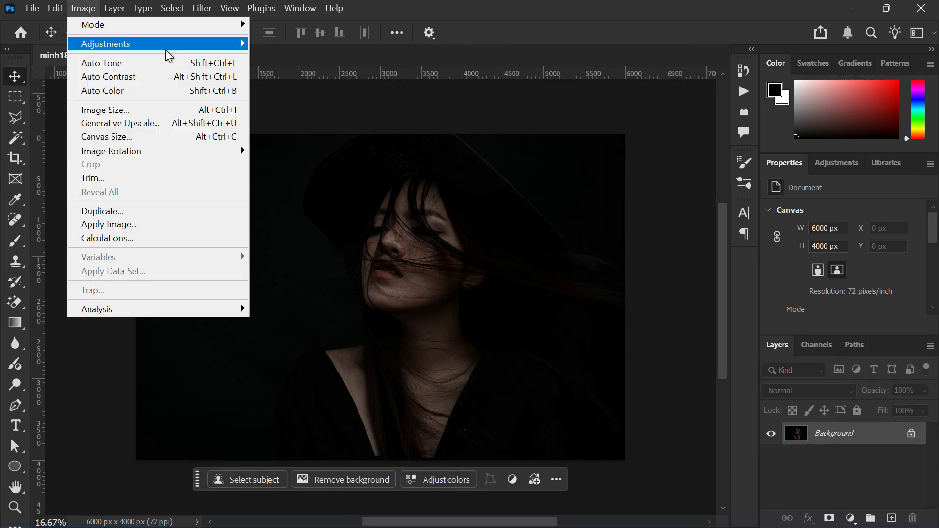
{"action": "mouse_move", "coordinate": [193, 50]}
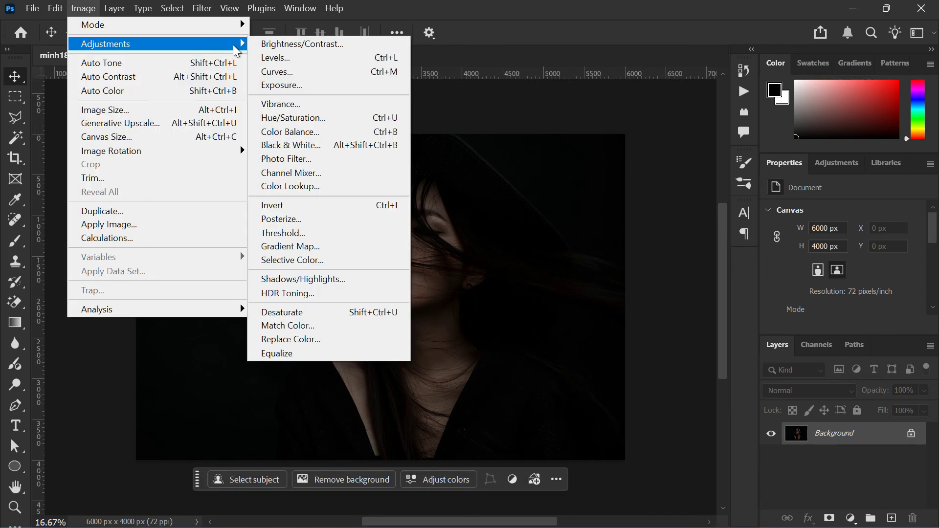
{"action": "left_click", "coordinate": [336, 142]}
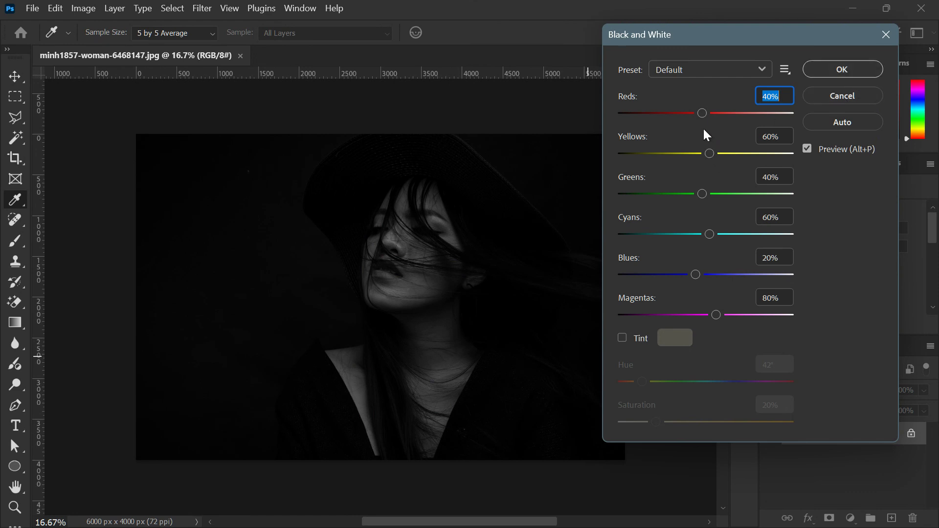
{"action": "left_click", "coordinate": [588, 356]}
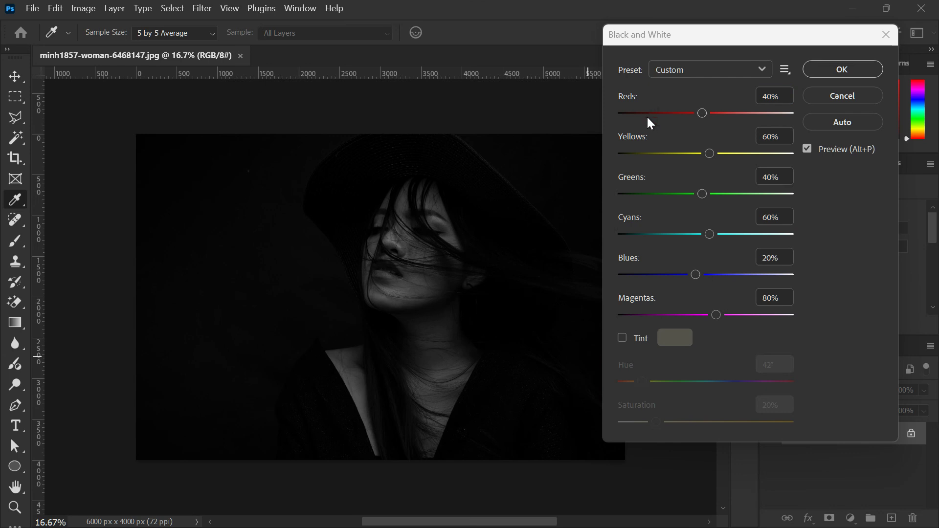
{"action": "left_click", "coordinate": [718, 67]}
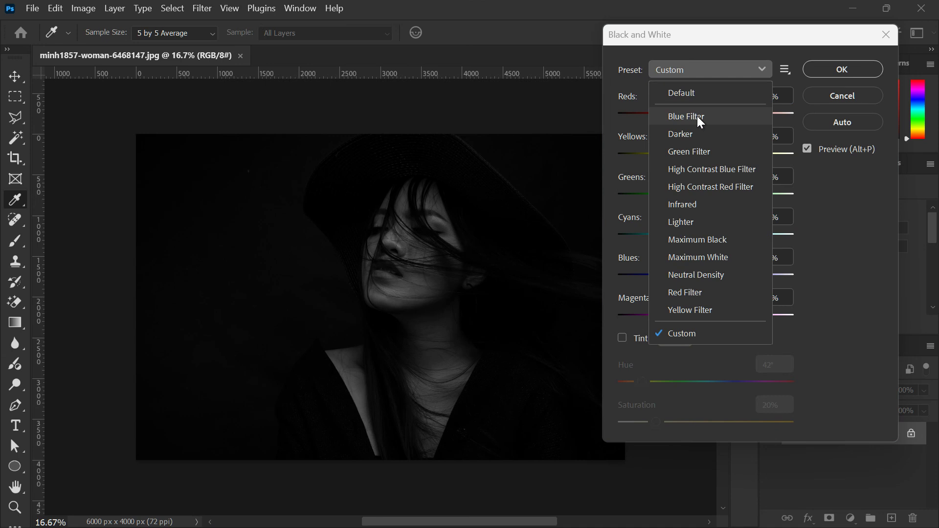
{"action": "left_click", "coordinate": [697, 133]}
{"action": "left_click", "coordinate": [840, 69]}
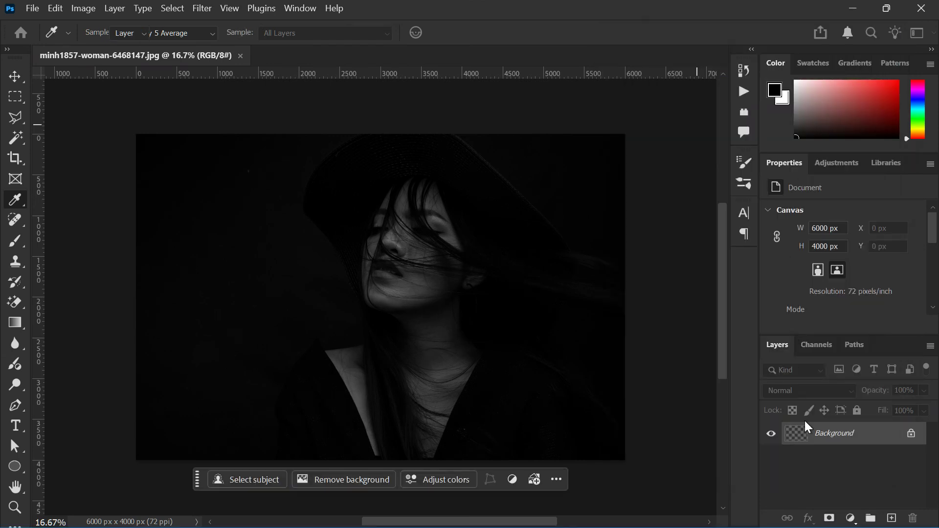
- Add a Solid Color fill layer in green 40c100 over the photo and set its blend mode to Color
{"action": "left_click", "coordinate": [857, 517]}
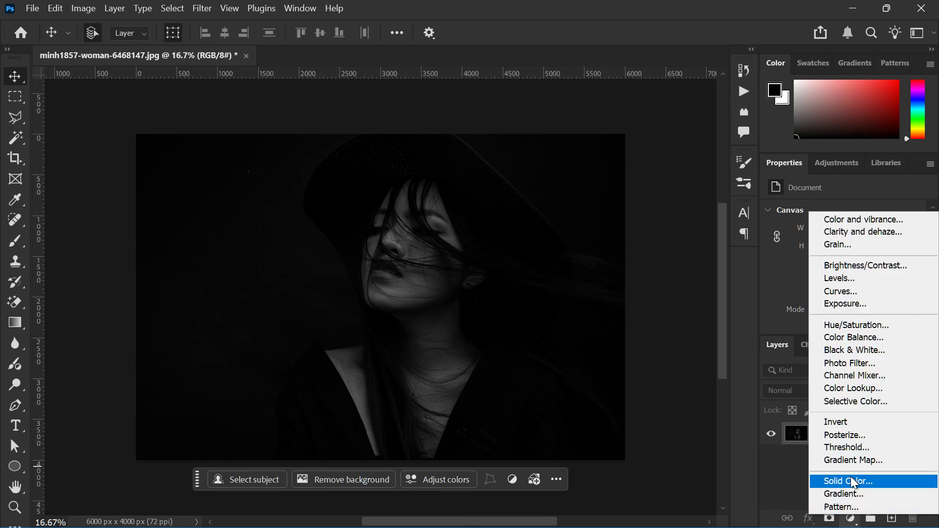
{"action": "left_click", "coordinate": [850, 476]}
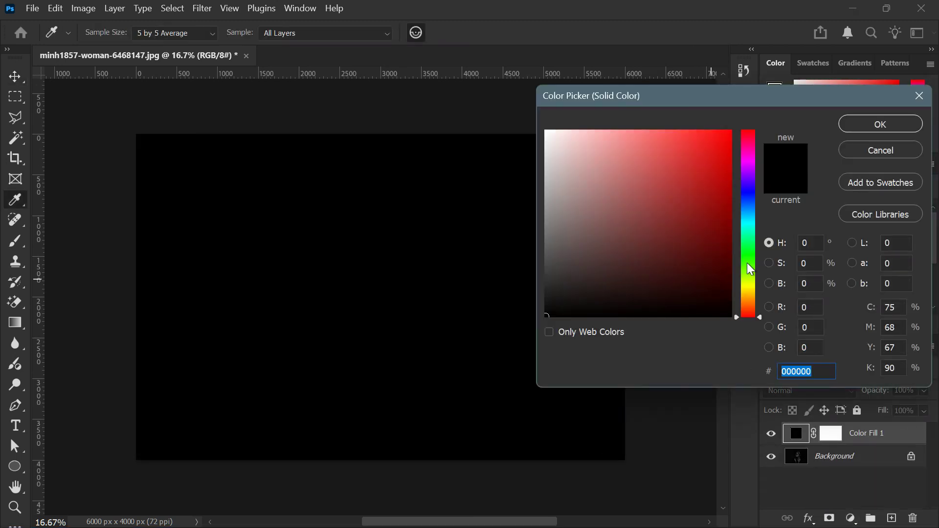
{"action": "left_click", "coordinate": [748, 264]}
{"action": "mouse_move", "coordinate": [723, 183]}
{"action": "left_mouse_down"}
{"action": "mouse_move", "coordinate": [729, 160]}
{"action": "mouse_move", "coordinate": [732, 169]}
{"action": "mouse_move", "coordinate": [703, 138]}
{"action": "mouse_move", "coordinate": [735, 177]}
{"action": "left_mouse_up"}
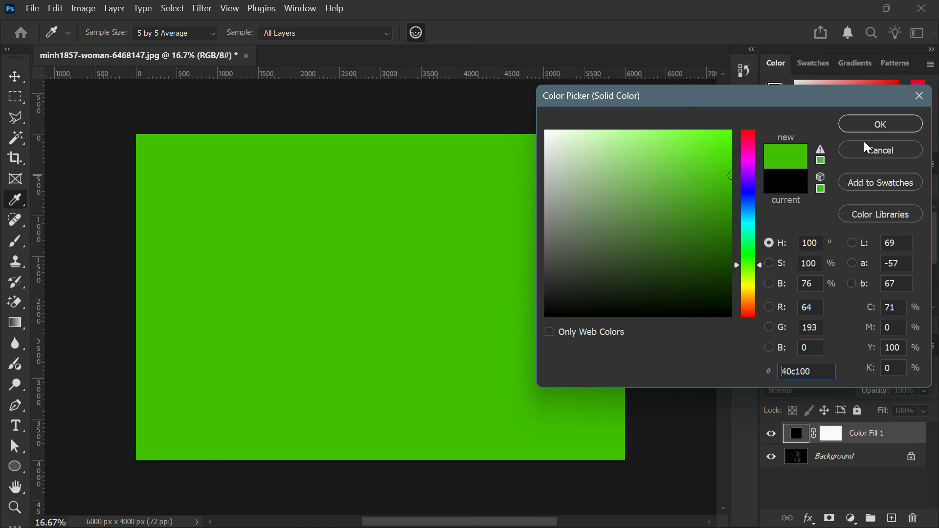
{"action": "left_click", "coordinate": [871, 128]}
{"action": "left_click", "coordinate": [796, 389]}
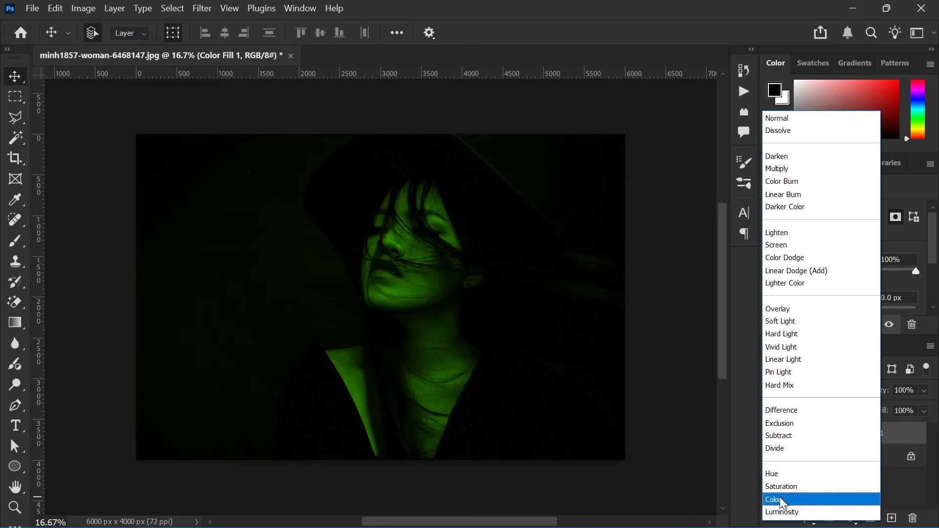
{"action": "left_click", "coordinate": [780, 498]}
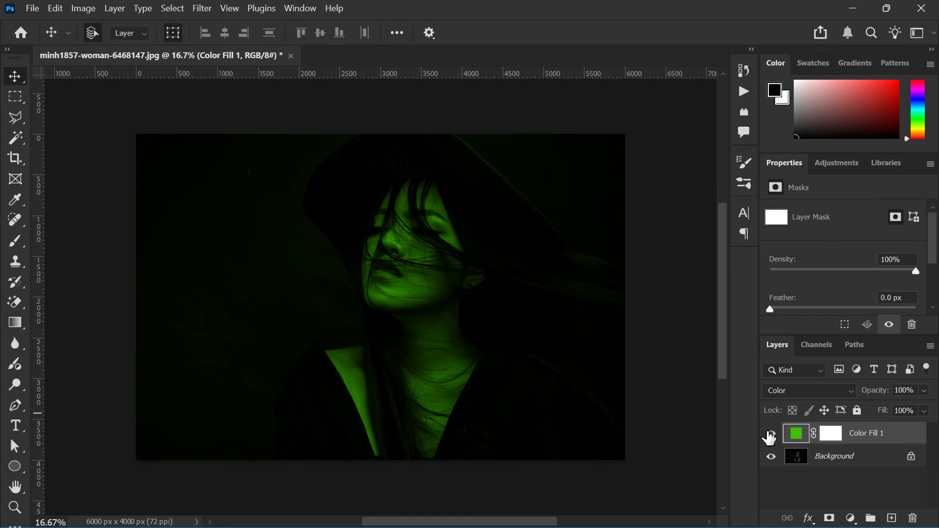
- Start a Levels adjustment on the Background layer and choose the Increase Contrast 1 preset
{"action": "left_click", "coordinate": [798, 462]}
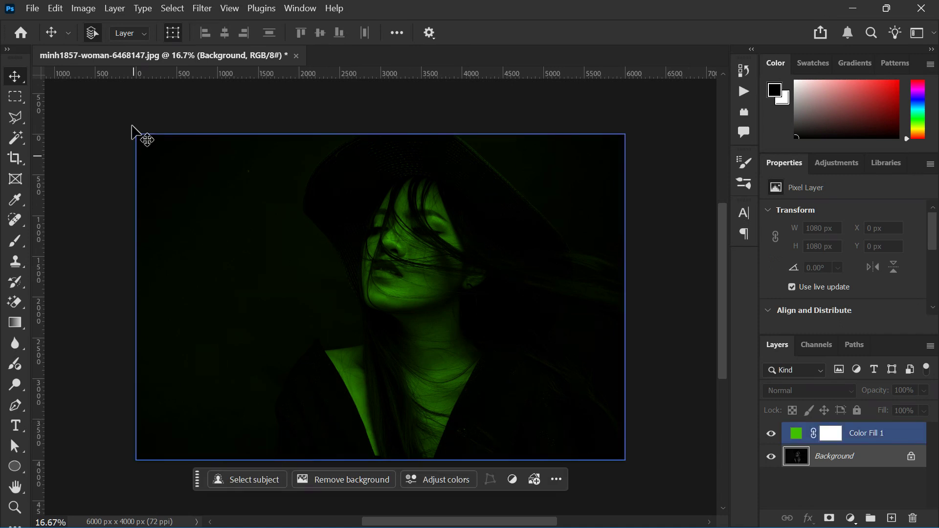
{"action": "left_click", "coordinate": [83, 8]}
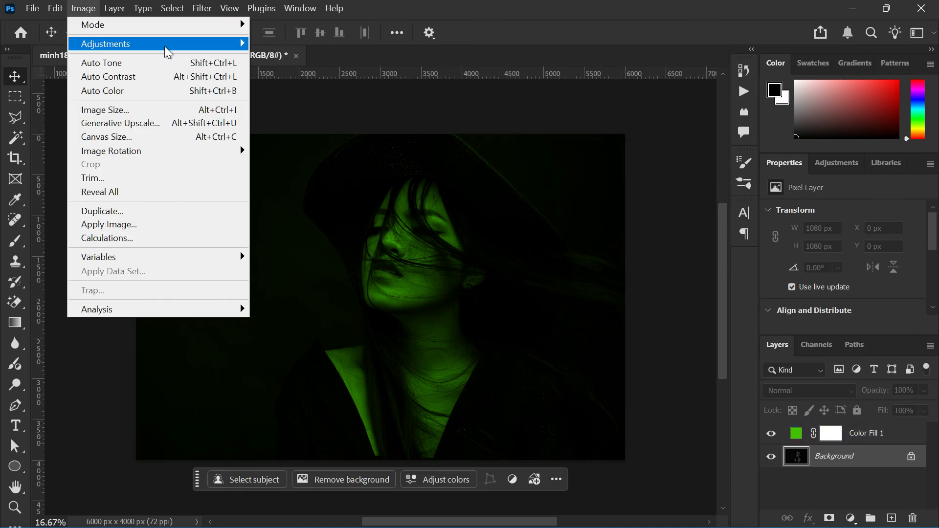
{"action": "mouse_move", "coordinate": [169, 45]}
{"action": "left_click", "coordinate": [284, 69]}
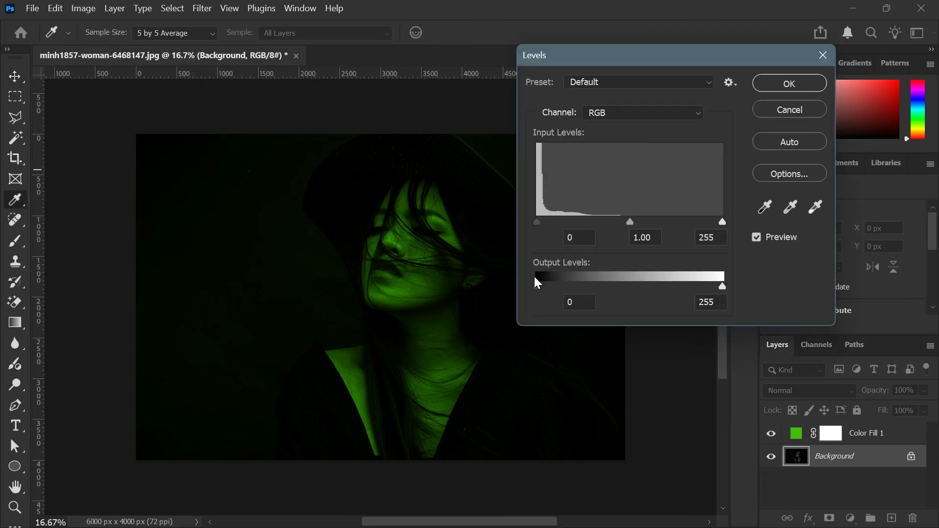
{"action": "left_click", "coordinate": [604, 84]}
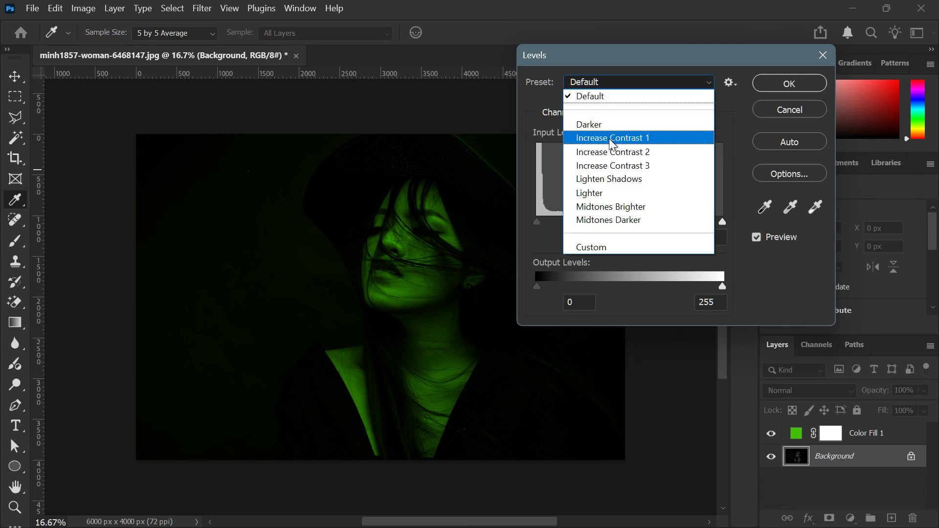
{"action": "left_click", "coordinate": [612, 151]}
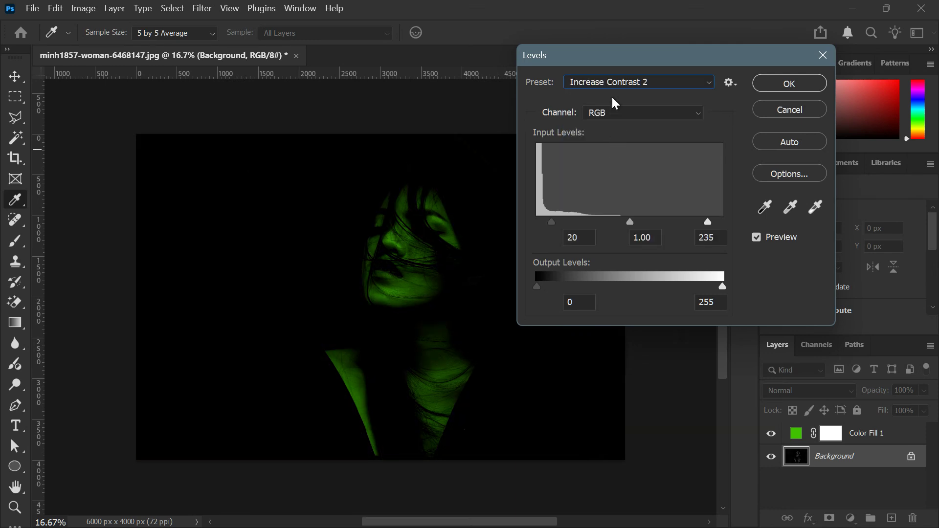
{"action": "left_click", "coordinate": [616, 83]}
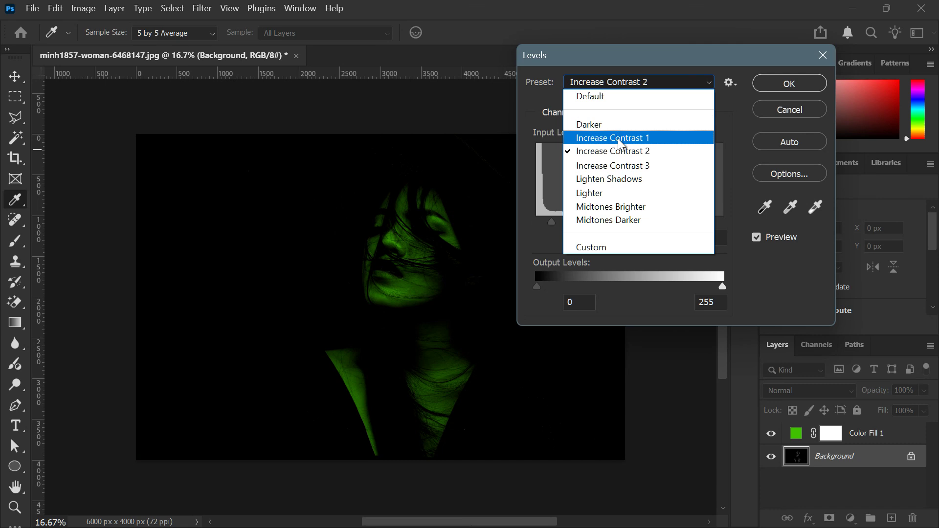
{"action": "left_click", "coordinate": [618, 137]}
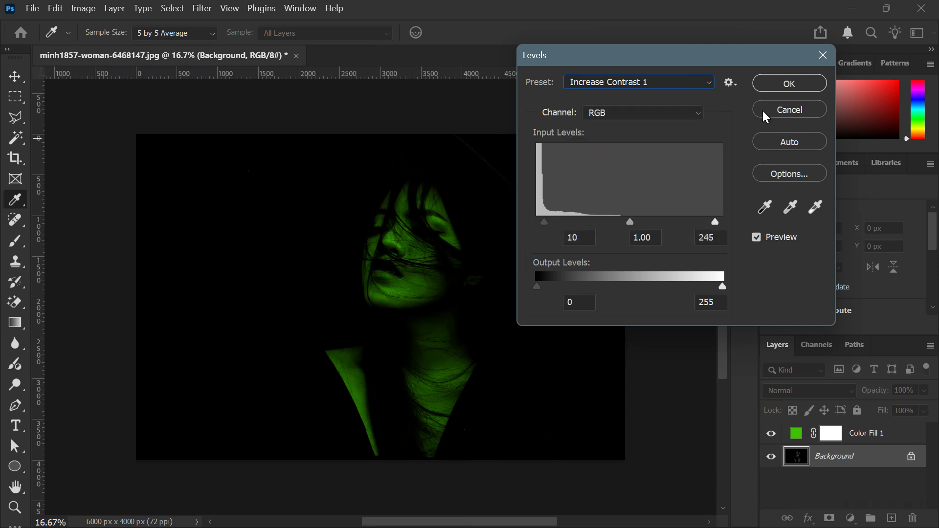
- Compare the photo with and without the Levels preview, and apply the adjustment
{"action": "left_click", "coordinate": [756, 236]}
{"action": "left_click", "coordinate": [756, 237]}
{"action": "left_click", "coordinate": [756, 236]}
{"action": "left_click", "coordinate": [756, 236]}
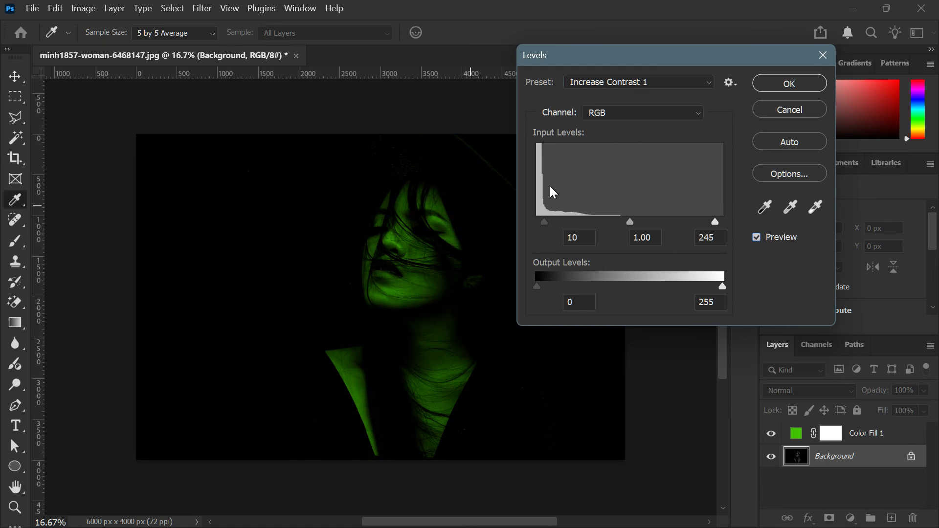
{"action": "left_click", "coordinate": [790, 83]}
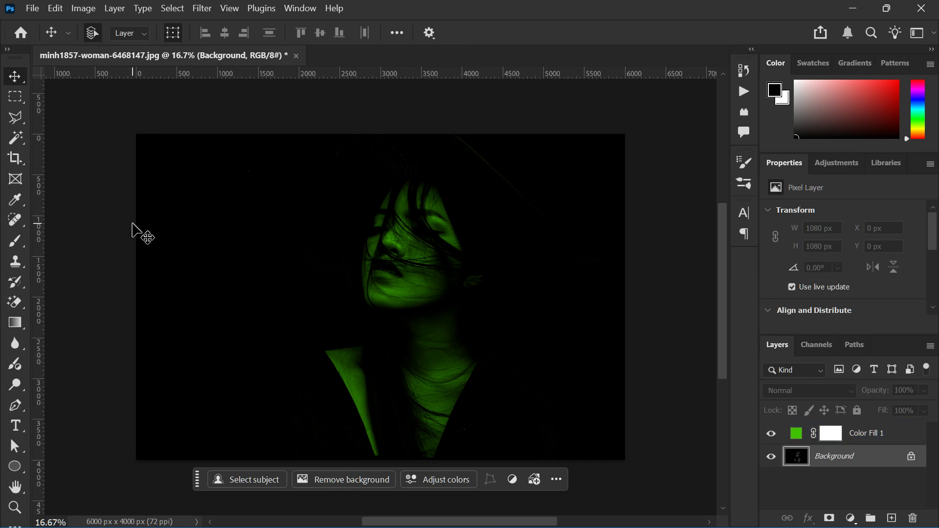
- Fill a new layer with 50% Gray and move it above the green color fill layer
{"action": "left_click", "coordinate": [892, 518]}
{"action": "left_click", "coordinate": [50, 8]}
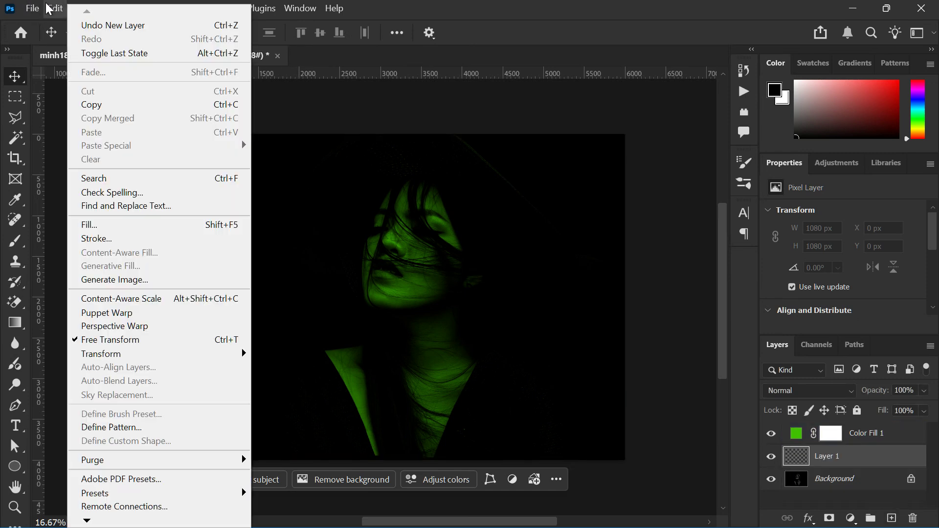
{"action": "left_click", "coordinate": [107, 225]}
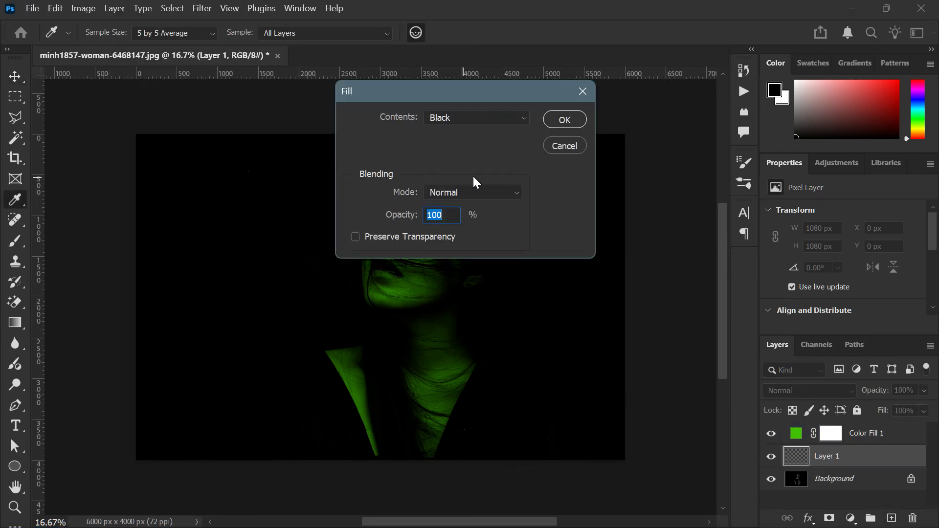
{"action": "left_click", "coordinate": [494, 123]}
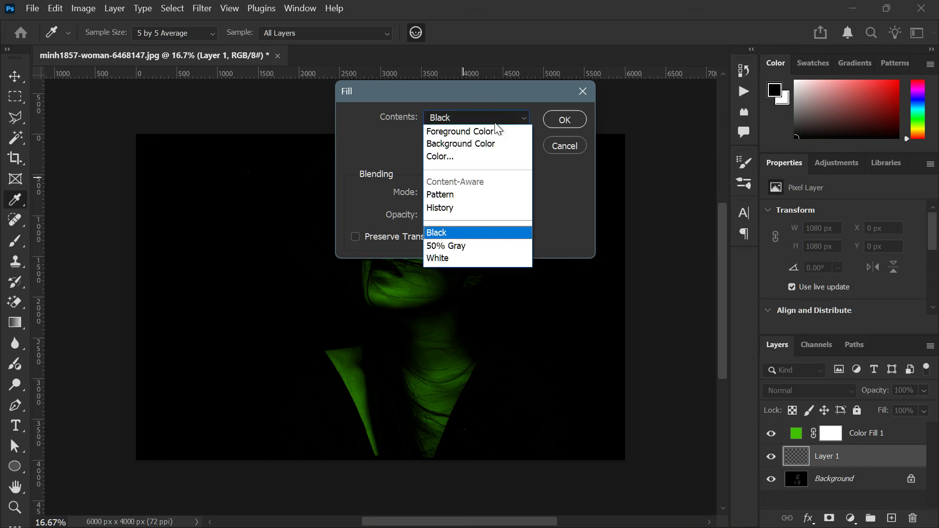
{"action": "left_click", "coordinate": [465, 244]}
{"action": "left_click", "coordinate": [567, 120]}
{"action": "key", "text": "v"}
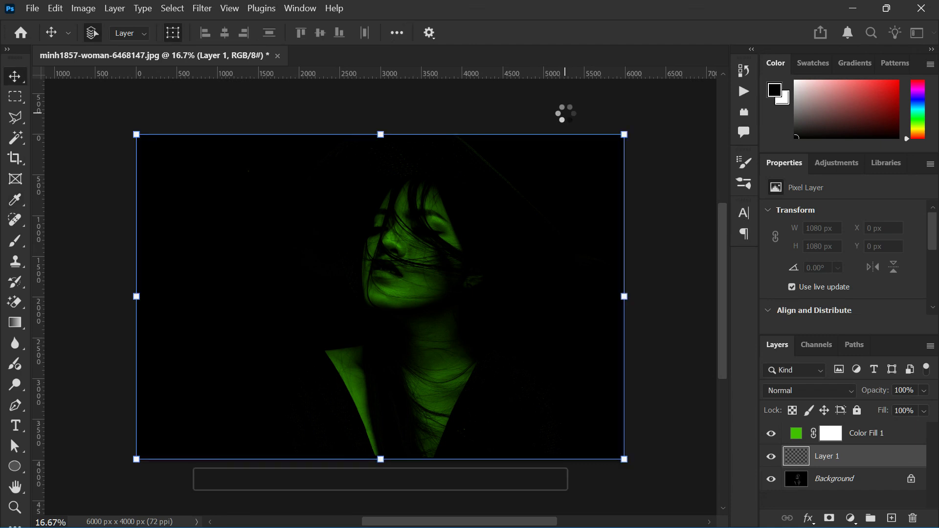
{"action": "left_click_drag", "start_coordinate": [797, 457], "coordinate": [793, 436]}
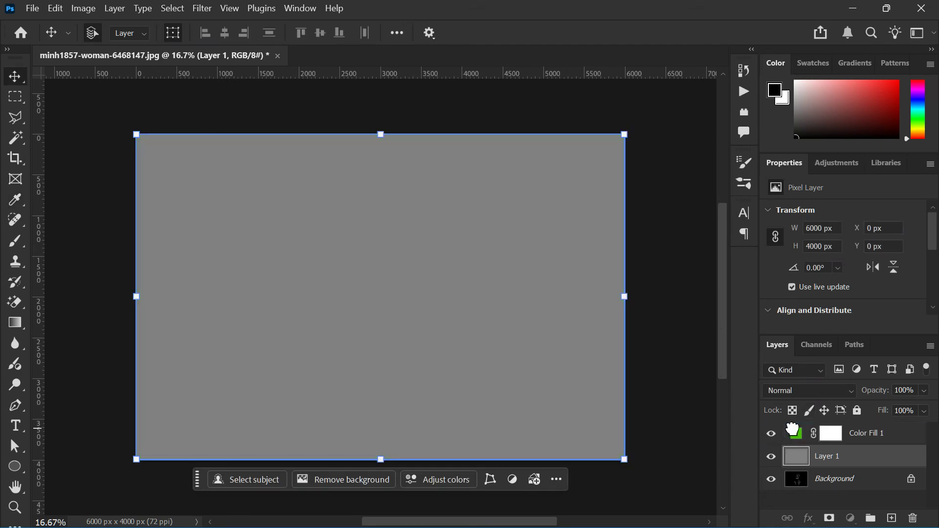
- Add monochromatic Gaussian noise of 34.57% to the gray layer
{"action": "left_click", "coordinate": [202, 8]}
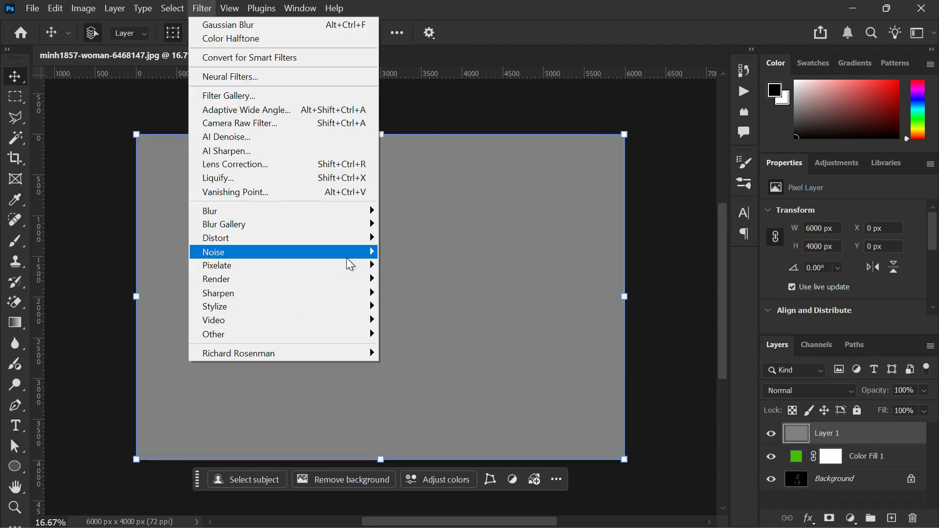
{"action": "mouse_move", "coordinate": [351, 256]}
{"action": "left_click", "coordinate": [422, 255]}
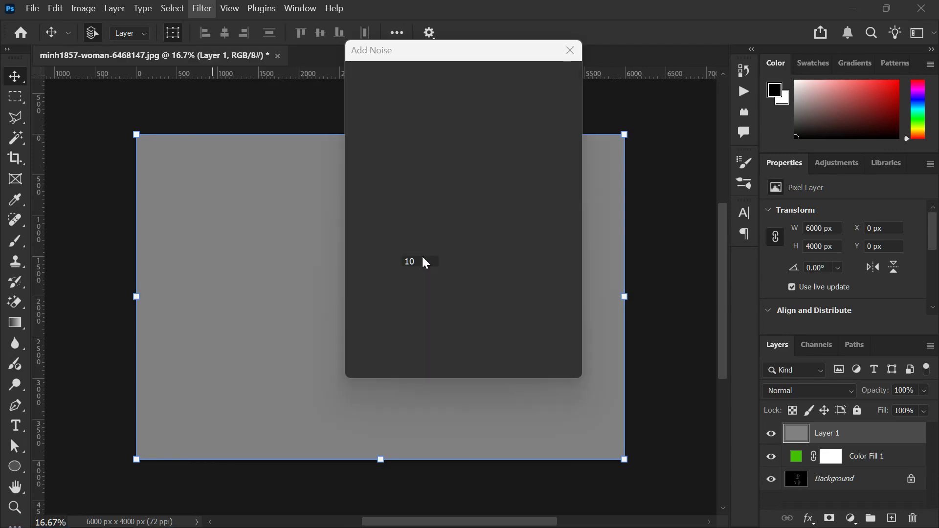
{"action": "left_click_drag", "start_coordinate": [381, 281], "coordinate": [367, 287]}
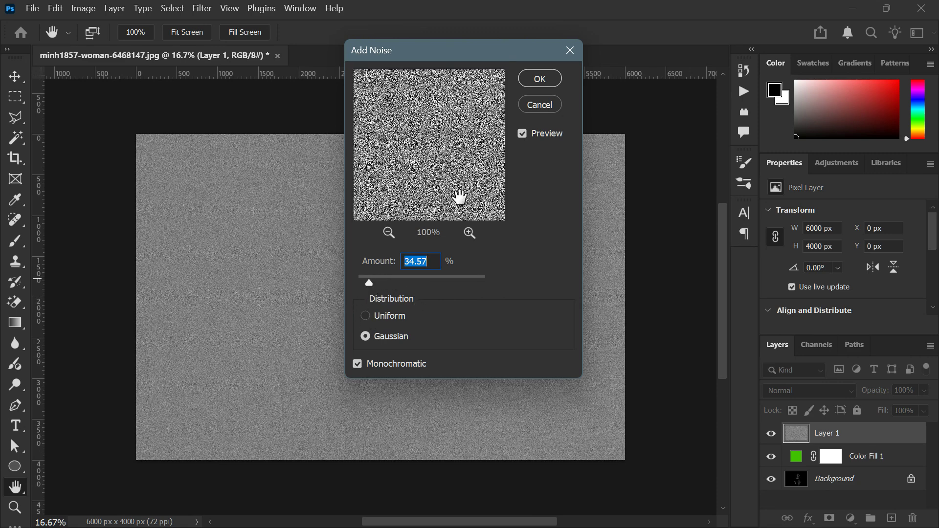
{"action": "left_click", "coordinate": [536, 82]}
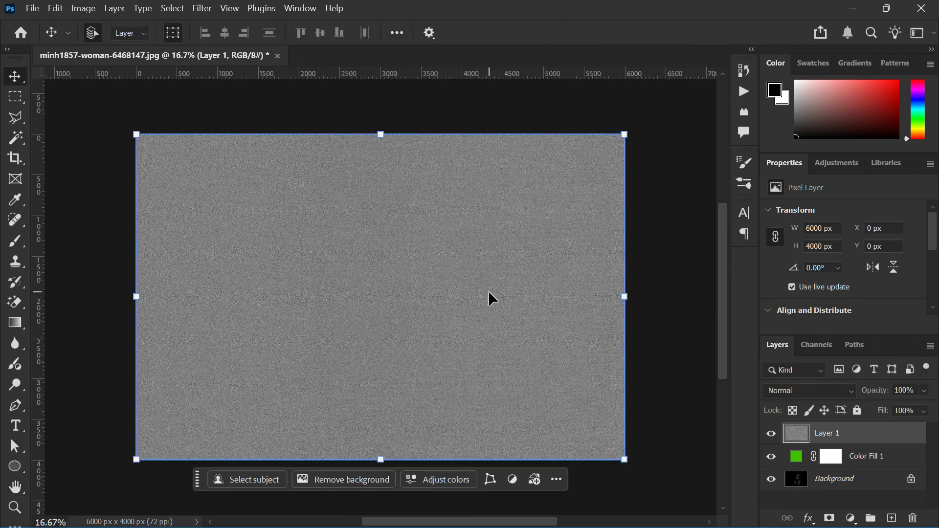
- Set the noise layer's blend mode to Overlay and compare the image with the layer hidden and shown
{"action": "left_click", "coordinate": [810, 386]}
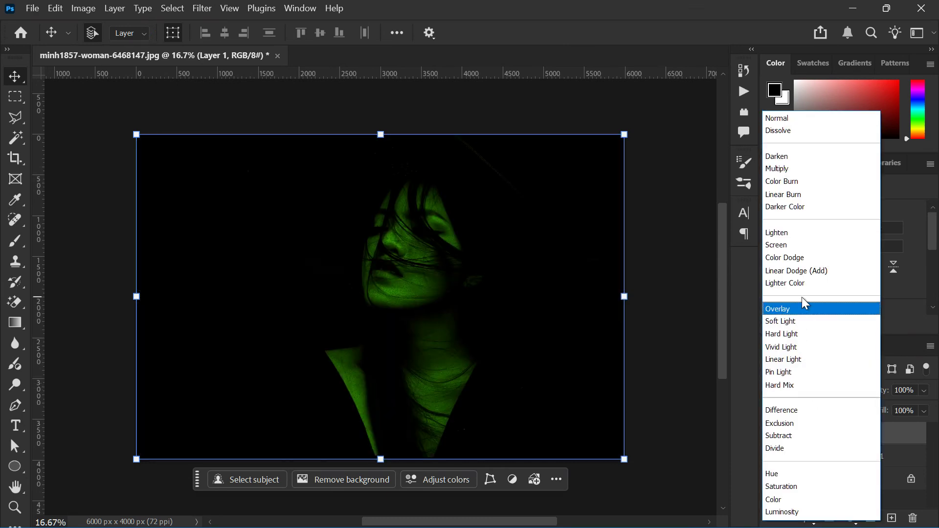
{"action": "left_click", "coordinate": [800, 303]}
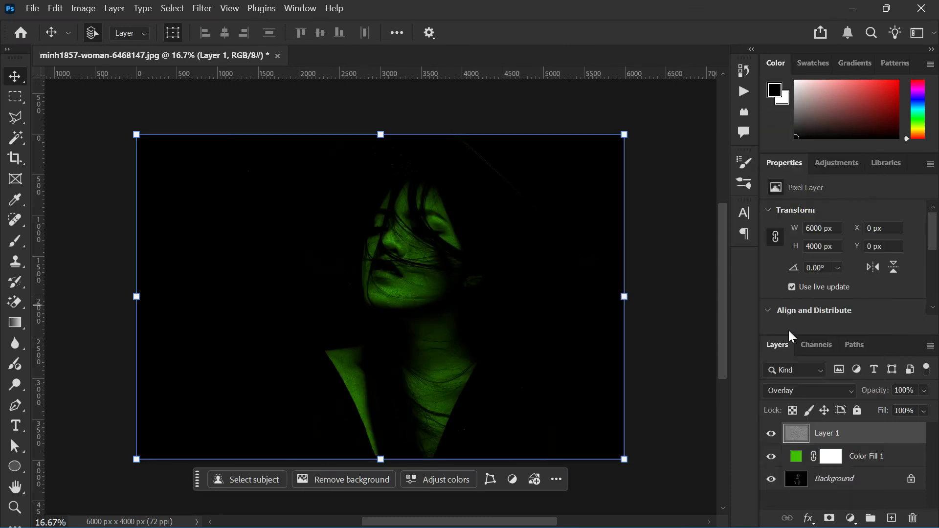
{"action": "left_click", "coordinate": [772, 434]}
{"action": "left_click", "coordinate": [772, 434]}
- Reduce the green color fill layer's opacity to 82%
{"action": "left_click", "coordinate": [808, 462]}
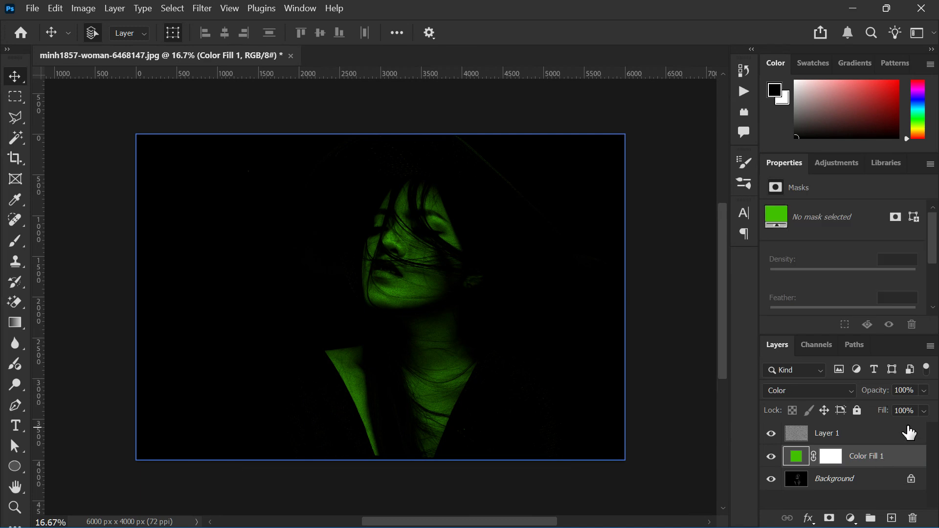
{"action": "left_click", "coordinate": [924, 391]}
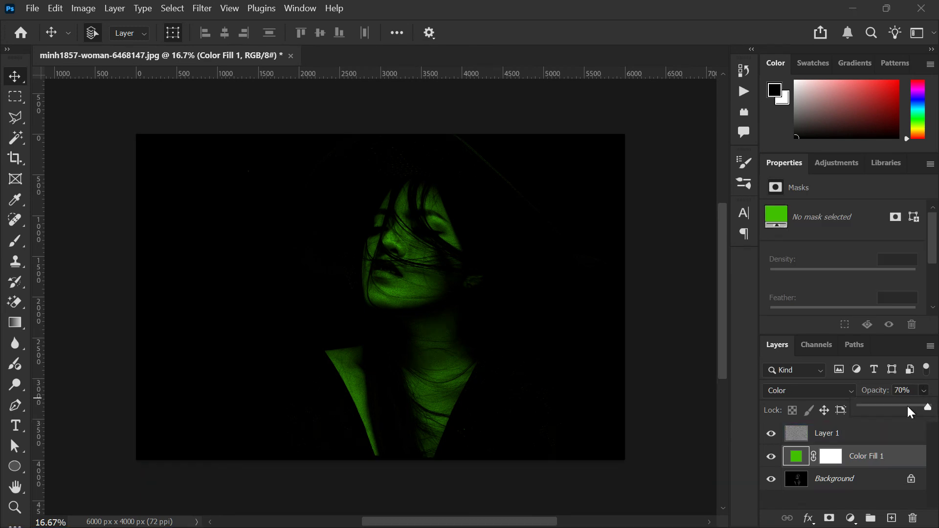
{"action": "left_click_drag", "start_coordinate": [909, 406], "coordinate": [917, 407]}
{"action": "left_click", "coordinate": [927, 388]}
- Activate the Rectangular Marquee tool and add a new empty layer at the top of the layer stack
{"action": "left_click", "coordinate": [15, 105]}
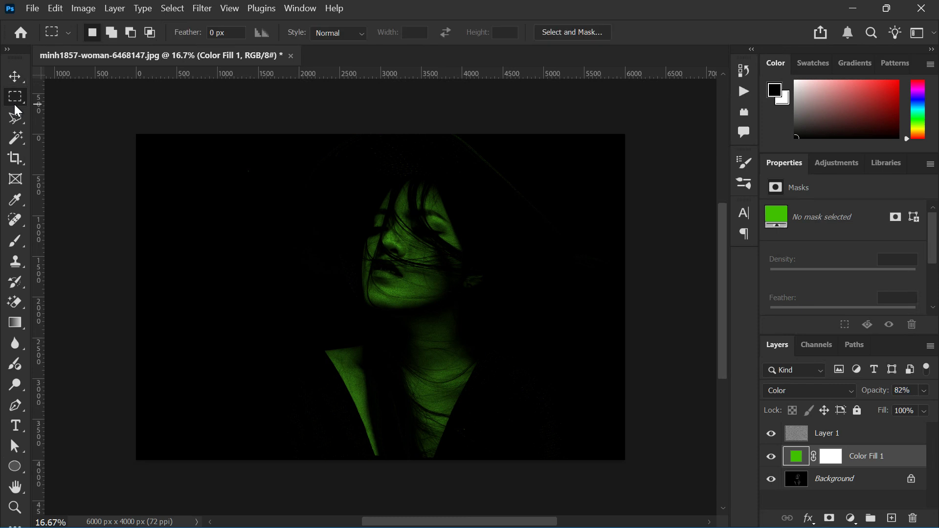
{"action": "left_click", "coordinate": [891, 519]}
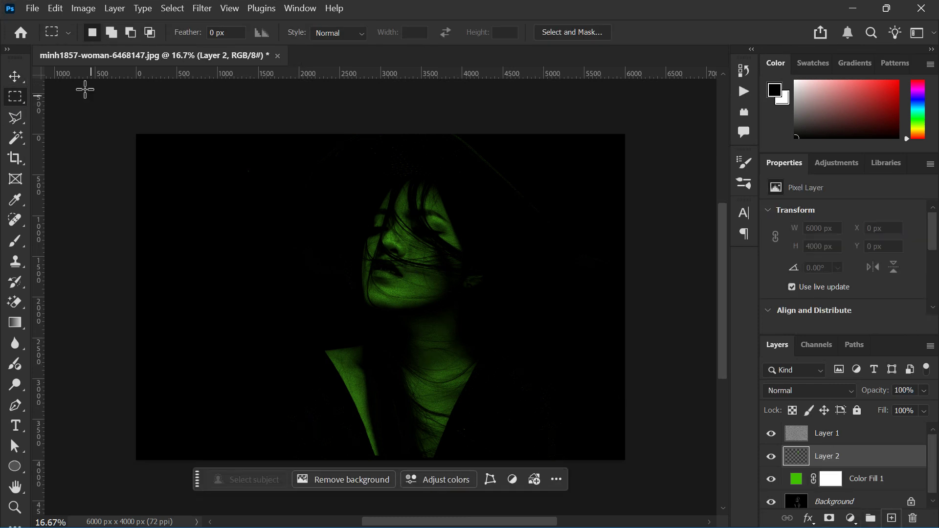
{"action": "left_click_drag", "start_coordinate": [853, 454], "coordinate": [848, 431]}
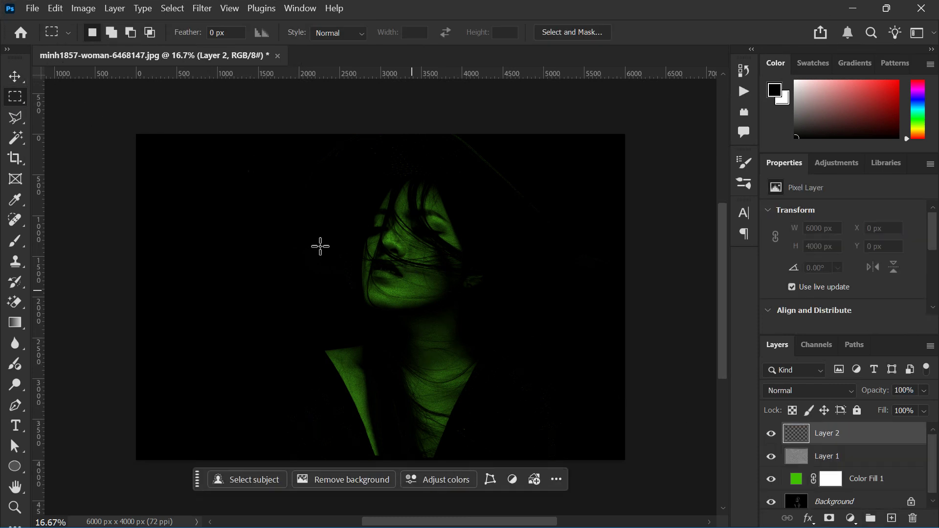
- Make a circular selection about 4405 px wide around the woman with the Elliptical Marquee tool and invert it
{"action": "right_click", "coordinate": [16, 96]}
{"action": "left_click", "coordinate": [48, 112]}
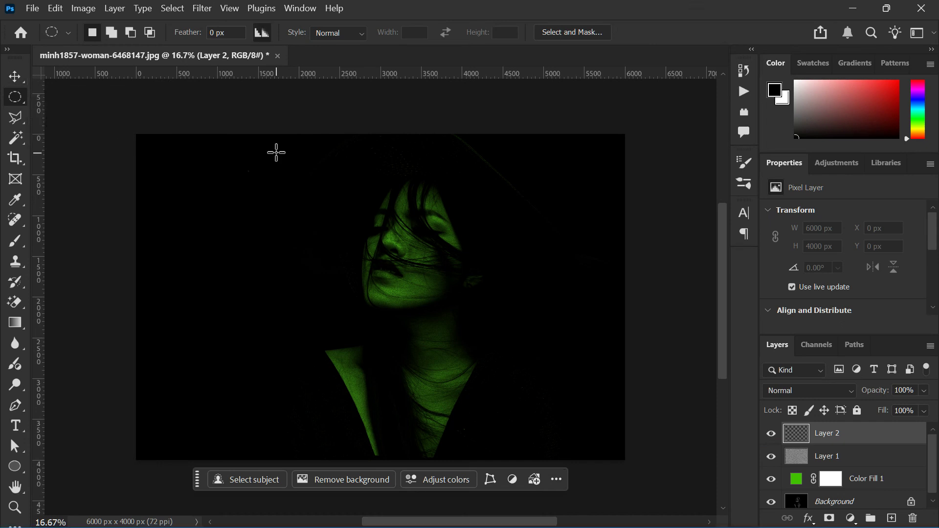
{"action": "left_click_drag", "start_coordinate": [256, 123], "coordinate": [617, 493]}
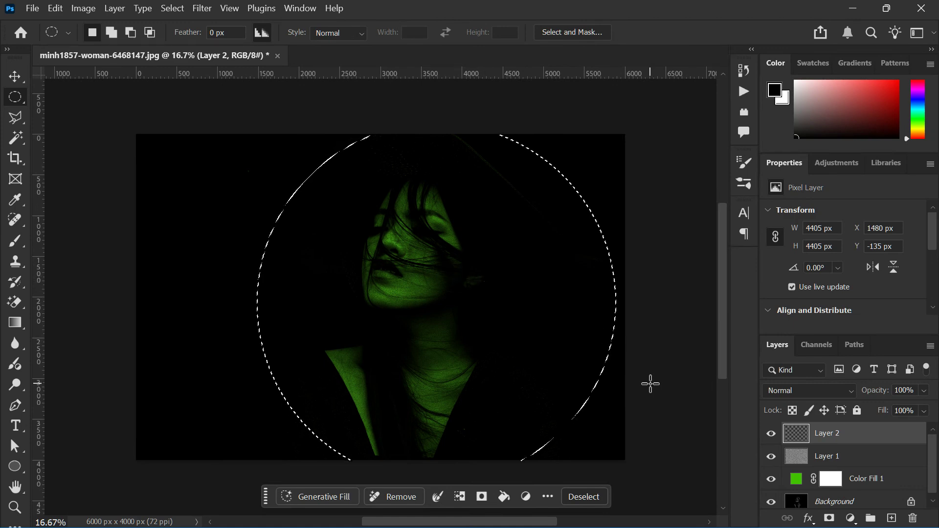
{"action": "key", "text": "ctrl+shift+i"}
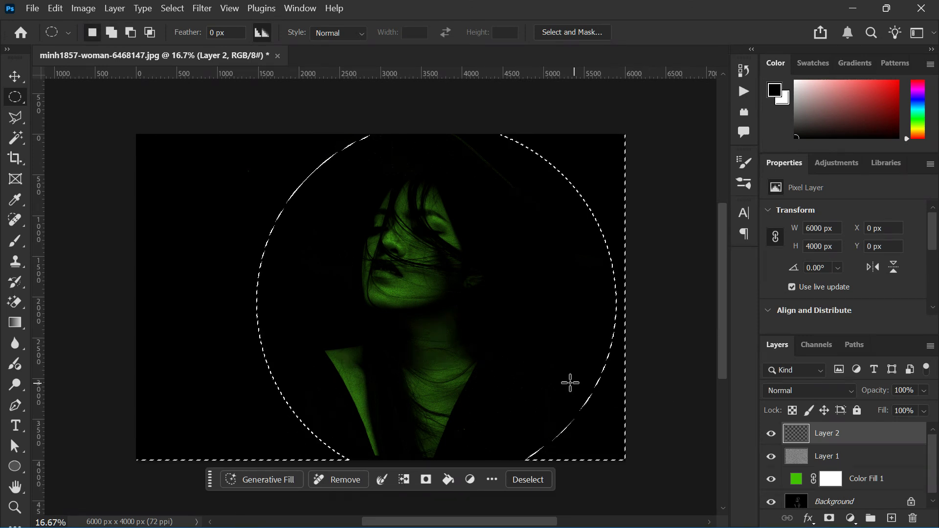
- Fill the inverted selection on the new top layer with black and set that layer's opacity to 38%
{"action": "left_click", "coordinate": [58, 9]}
{"action": "left_click", "coordinate": [131, 228]}
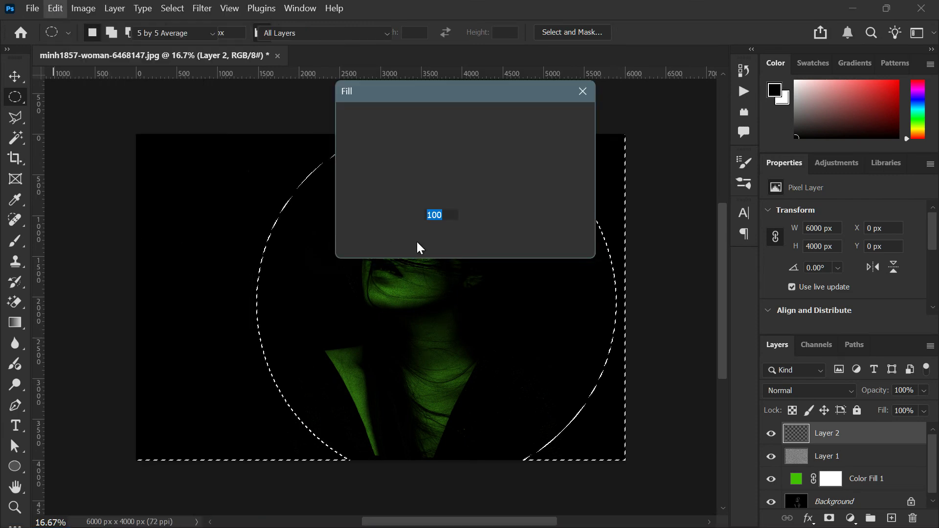
{"action": "left_click", "coordinate": [512, 119]}
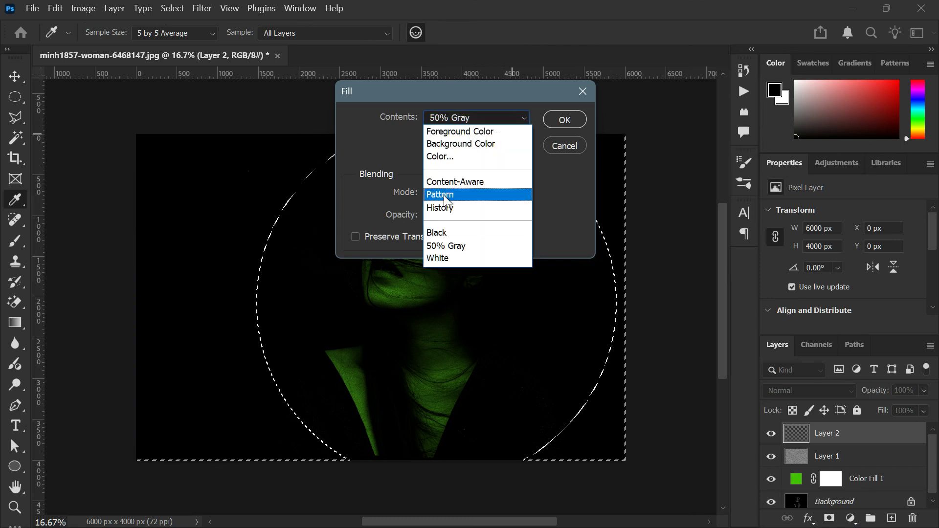
{"action": "left_click", "coordinate": [438, 233]}
{"action": "key", "text": "Return"}
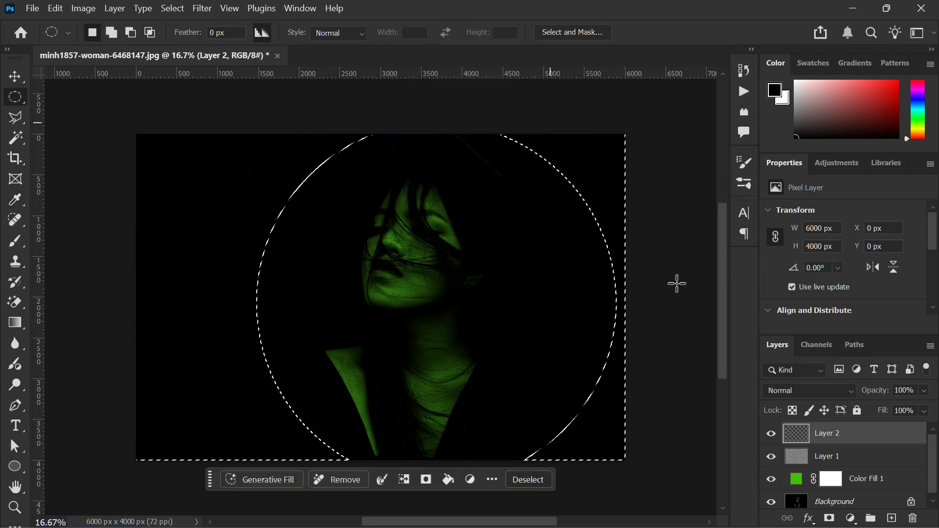
{"action": "left_click", "coordinate": [924, 391]}
{"action": "left_click_drag", "start_coordinate": [931, 406], "coordinate": [886, 412]}
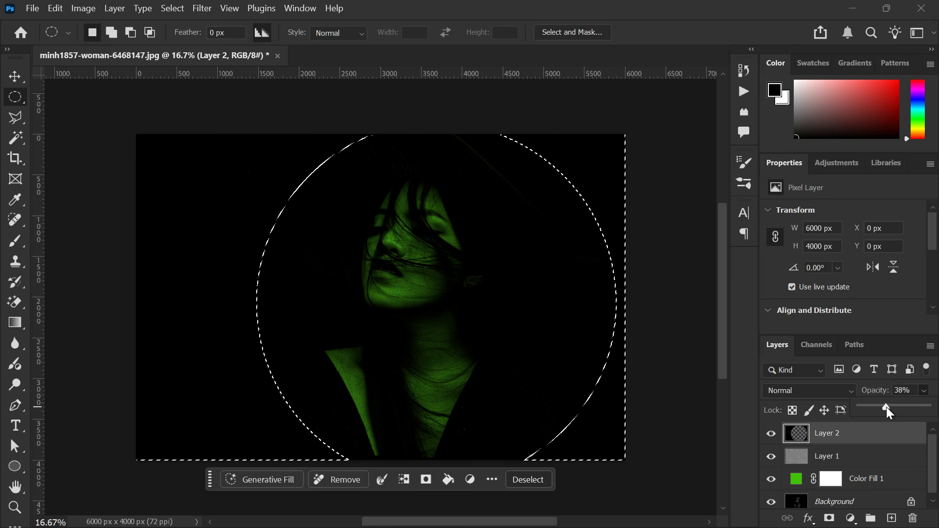
{"action": "left_click", "coordinate": [824, 435]}
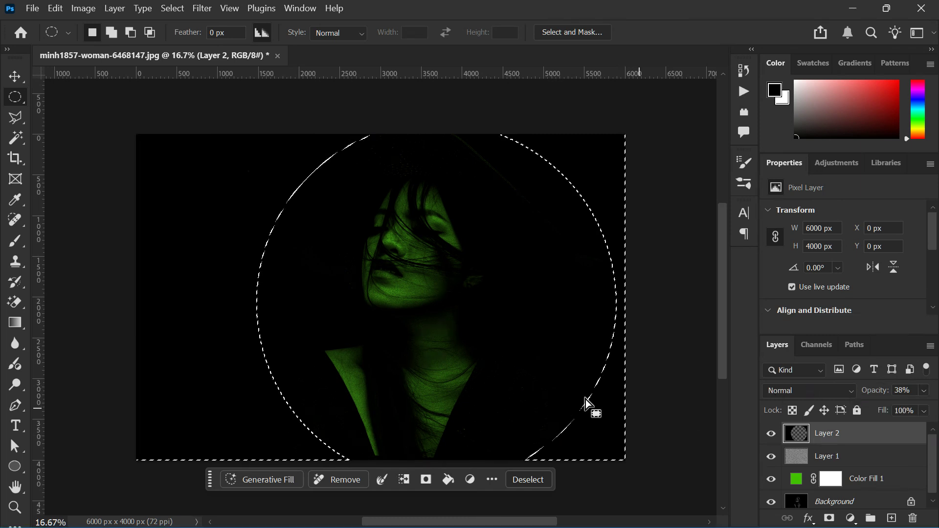
- Move the noise layer about 486 px to the left with the Move tool and clear the selection
{"action": "key", "text": "v"}
{"action": "left_click_drag", "start_coordinate": [464, 314], "coordinate": [427, 276]}
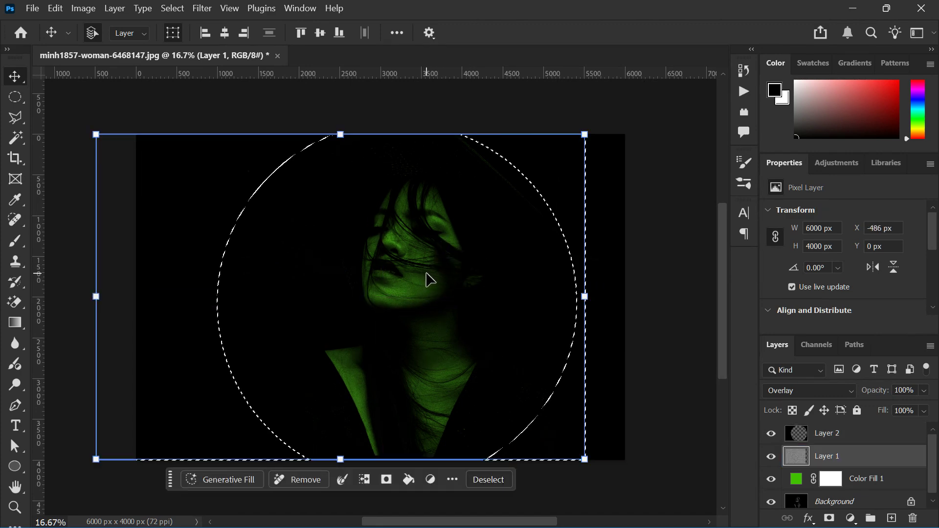
{"action": "left_click", "coordinate": [635, 279]}
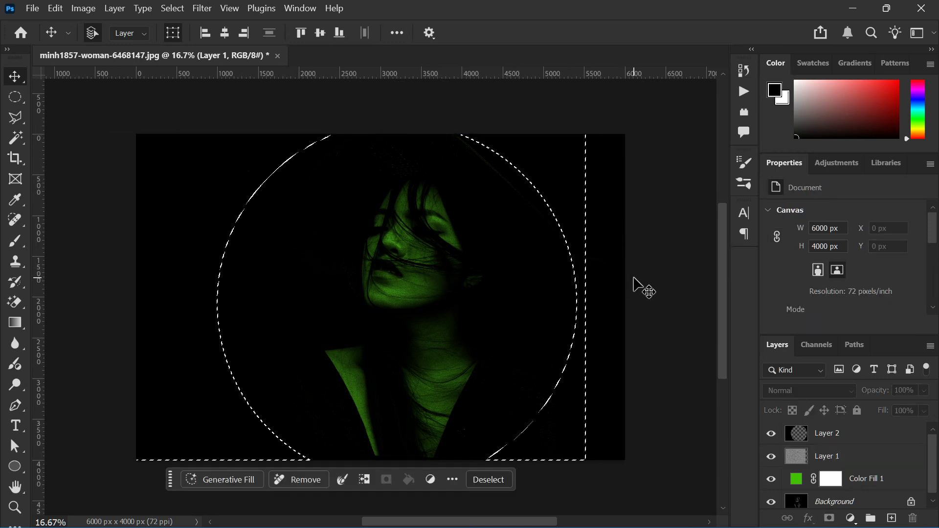
{"action": "left_click", "coordinate": [486, 485]}
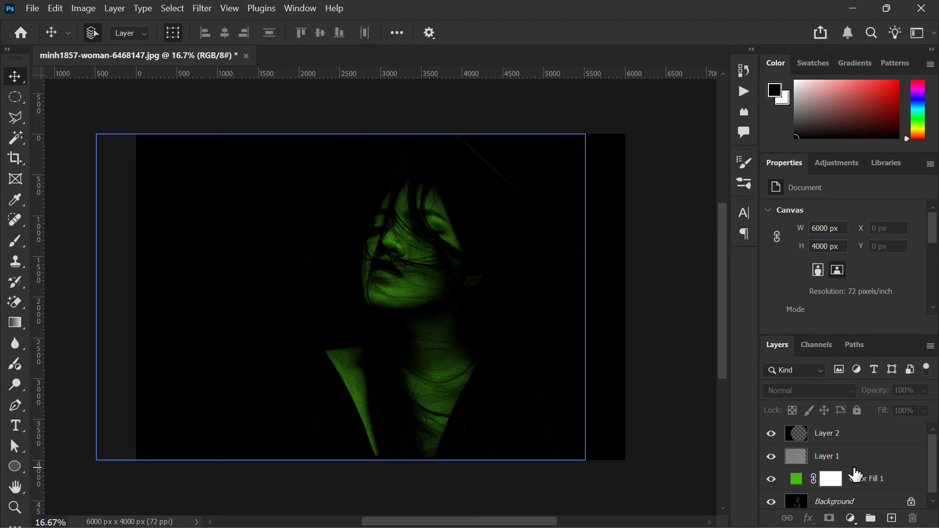
- Set the green color fill layer's blend mode to Color Dodge and its opacity to 97%
{"action": "left_click", "coordinate": [795, 479]}
{"action": "left_click", "coordinate": [826, 459]}
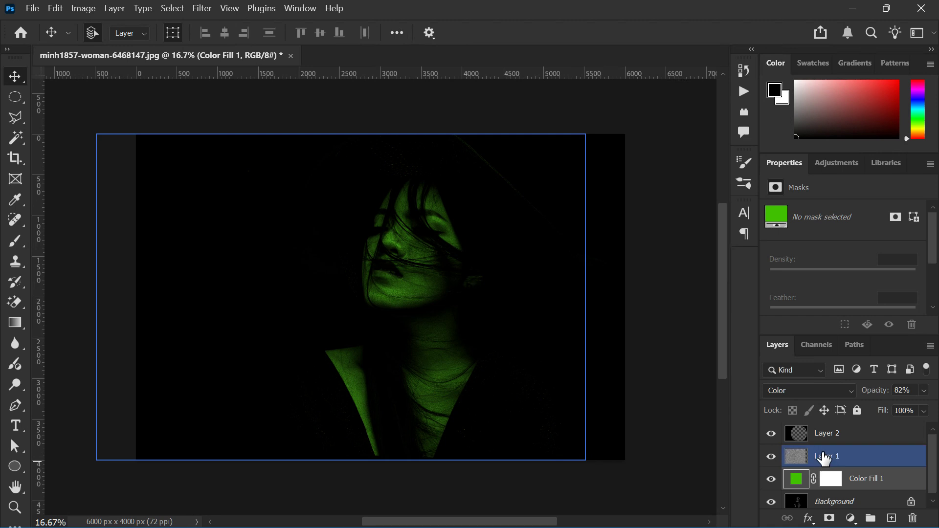
{"action": "left_click", "coordinate": [798, 389]}
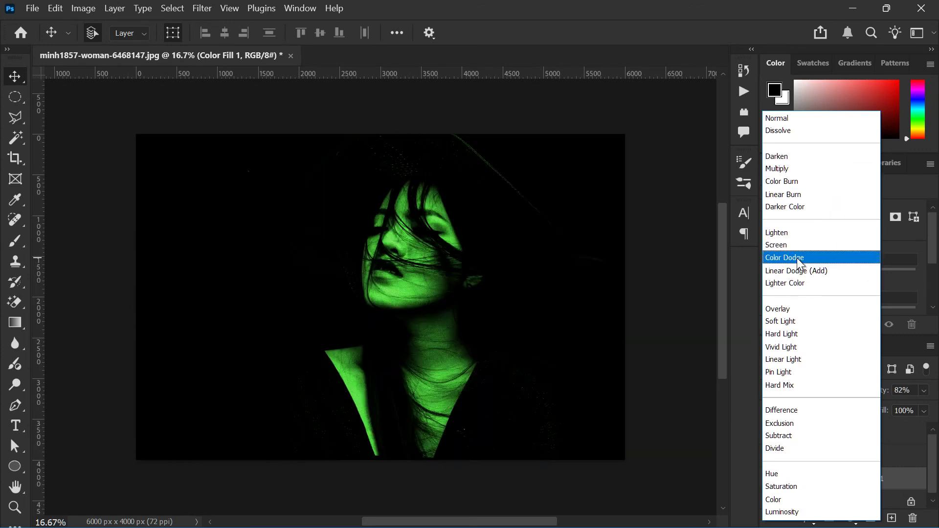
{"action": "left_click", "coordinate": [801, 264]}
{"action": "left_click", "coordinate": [924, 391]}
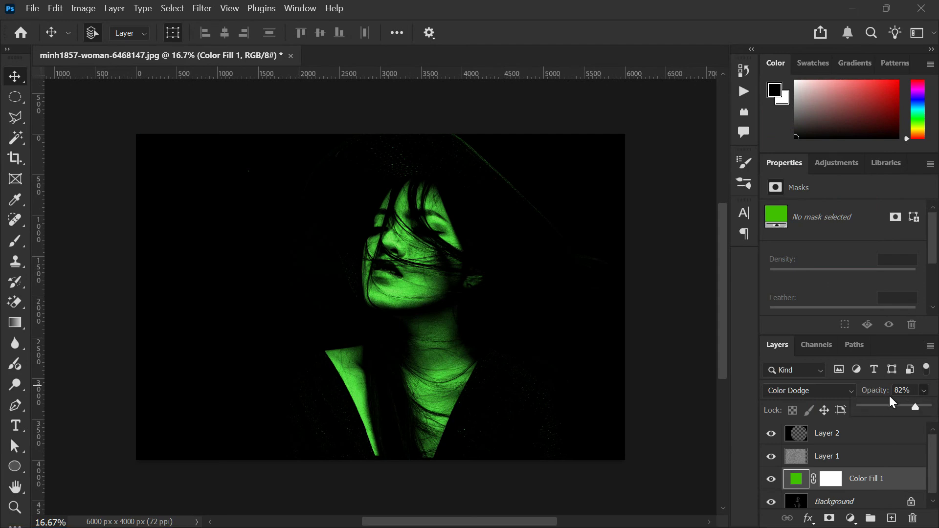
{"action": "left_click_drag", "start_coordinate": [889, 407], "coordinate": [927, 411]}
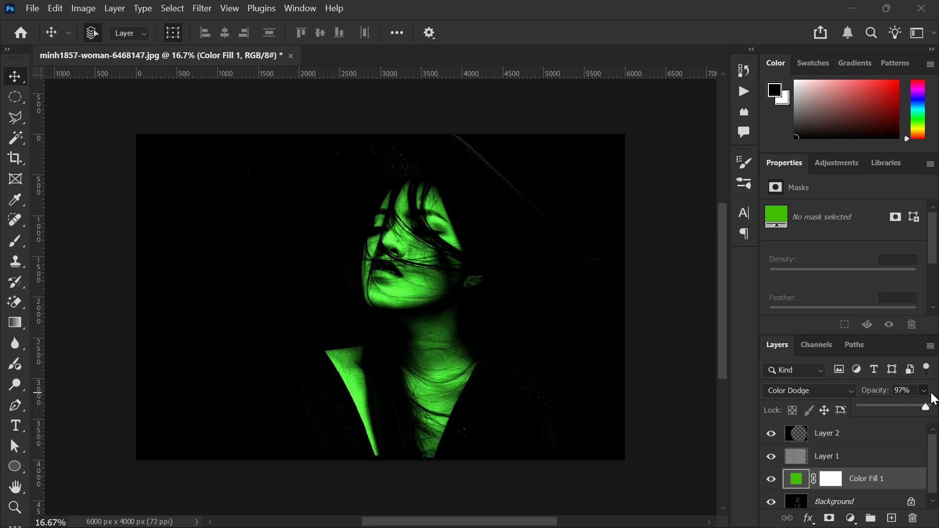
{"action": "left_click", "coordinate": [926, 391]}
{"action": "left_click", "coordinate": [926, 391]}
{"action": "left_click", "coordinate": [936, 391]}
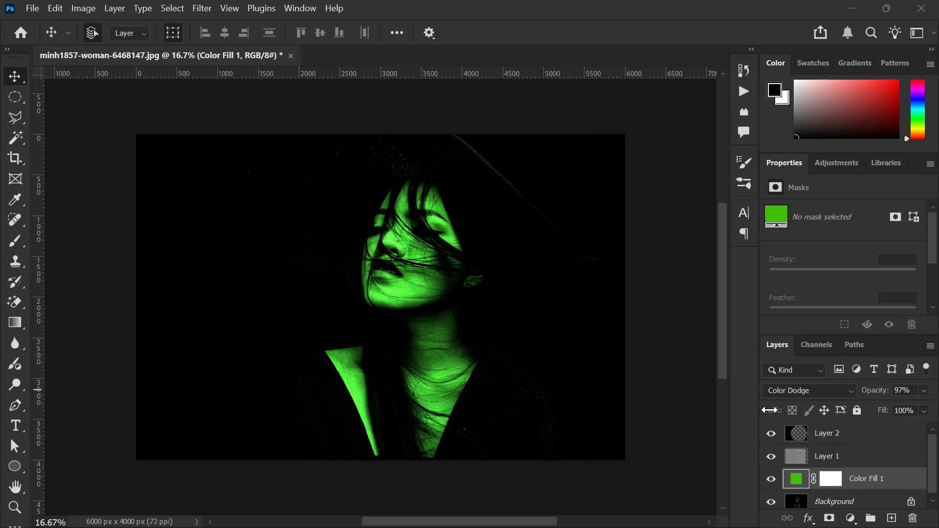
- Compare the image with the noise layer hidden and shown
{"action": "left_click", "coordinate": [773, 456]}
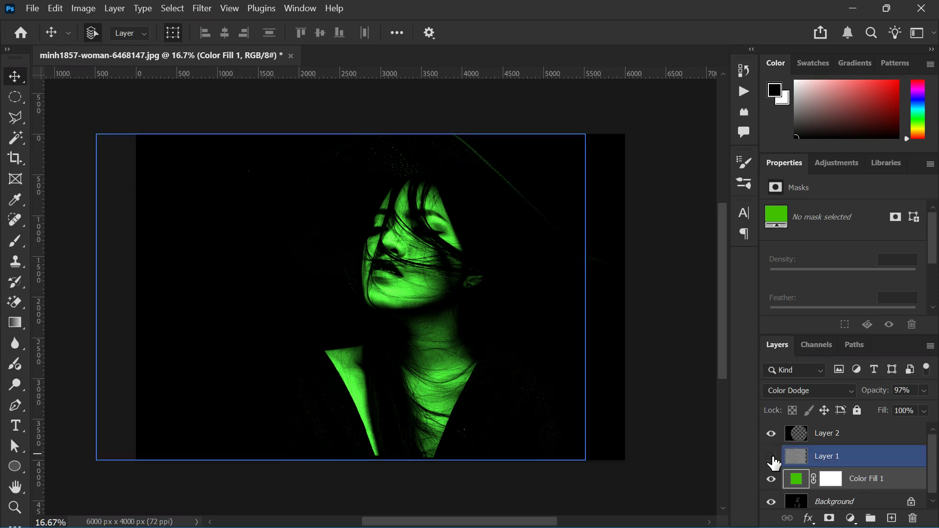
{"action": "left_click", "coordinate": [772, 458]}
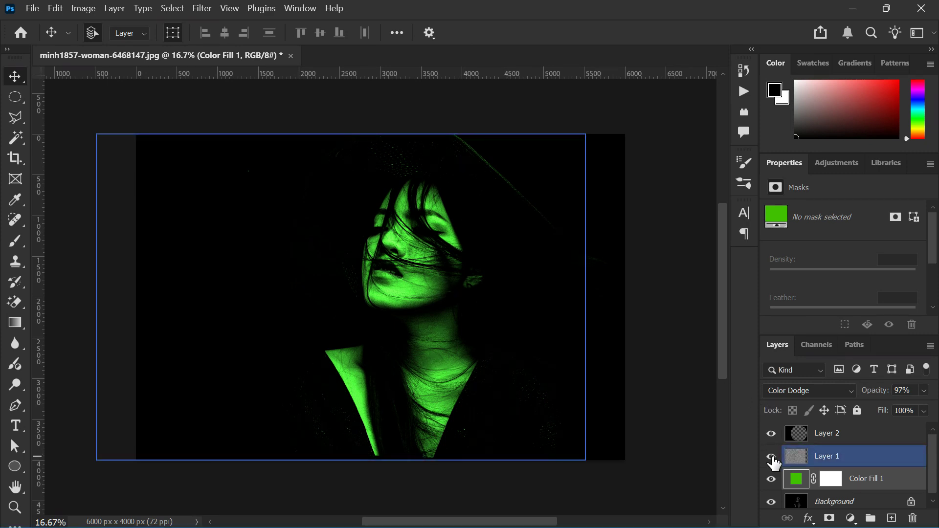